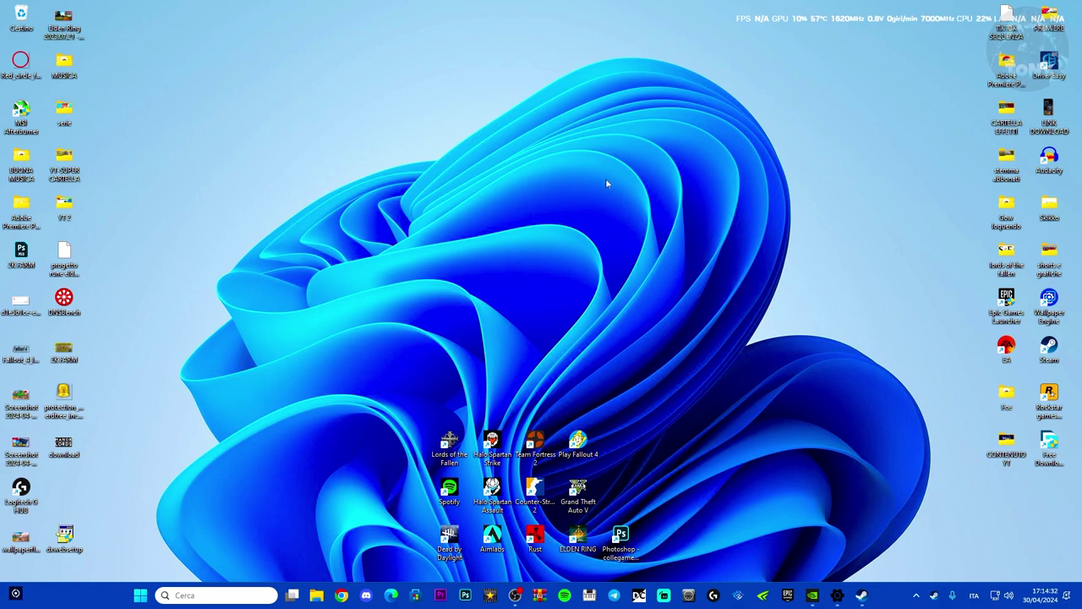
# Step: Open the network reset page (Ripristino della rete) within the advanced network settings
pyautogui.rightClick(995, 595)
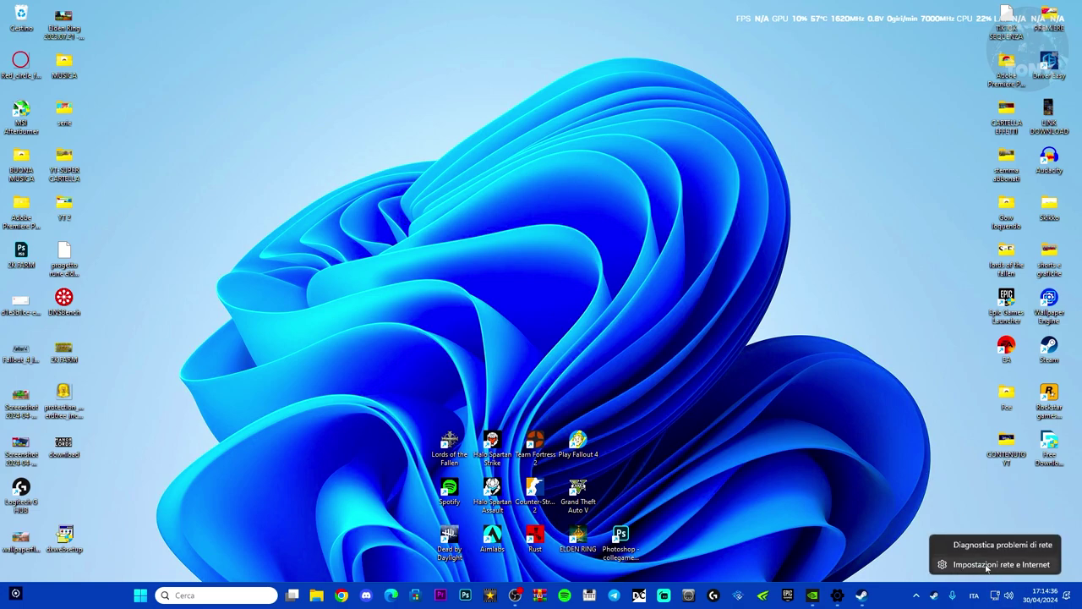
pyautogui.click(985, 571)
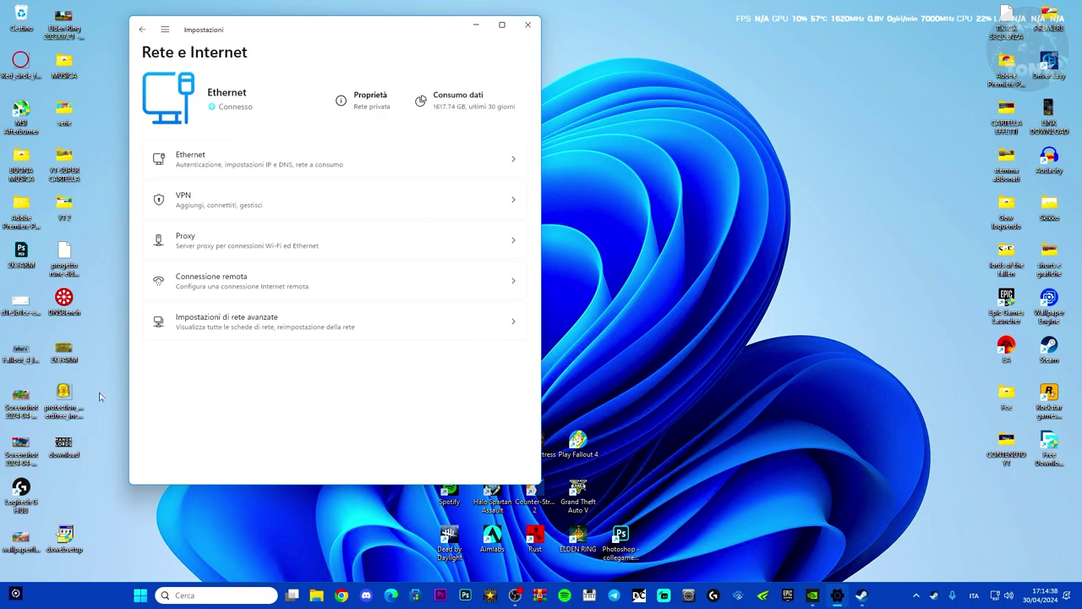
pyautogui.click(261, 325)
pyautogui.scroll(-5, 260, 326)
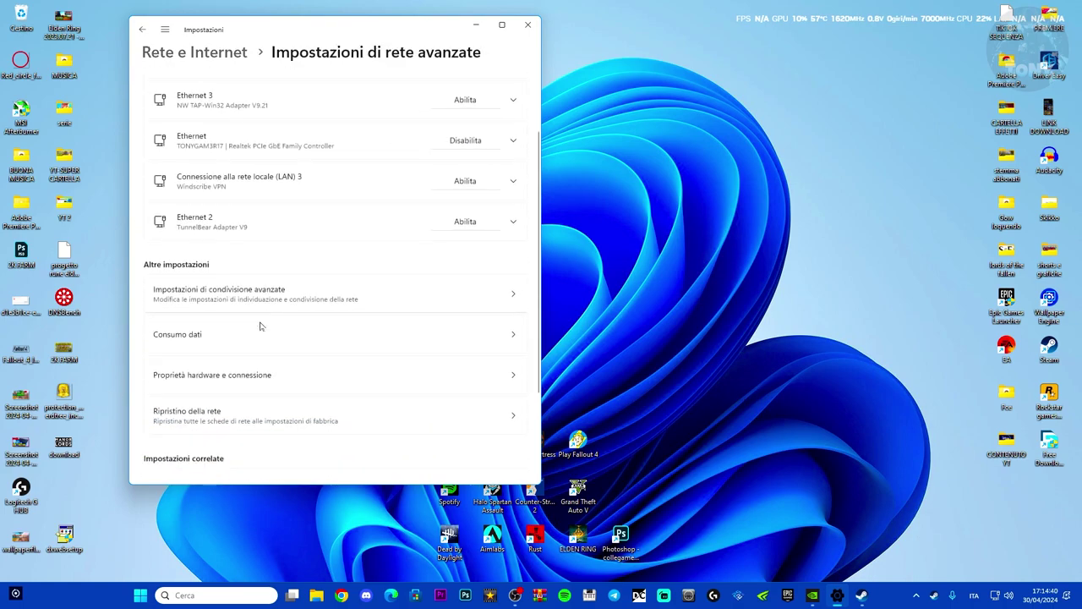
pyautogui.click(267, 288)
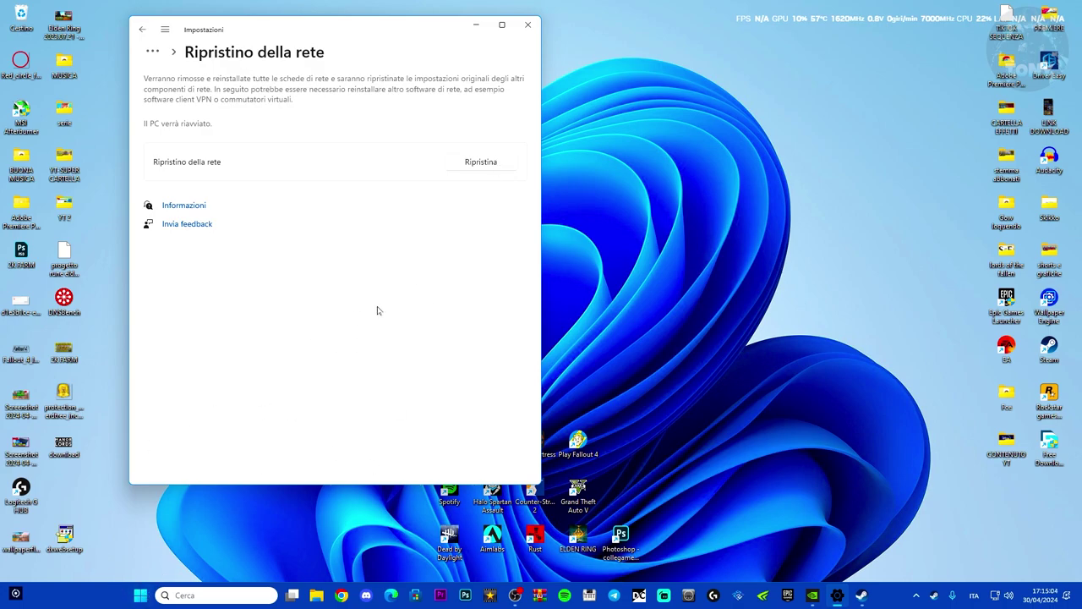
# Step: Return to the advanced network settings, restart the Realtek Ethernet adapter by disabling and re-enabling it, and expand its details
pyautogui.click(142, 31)
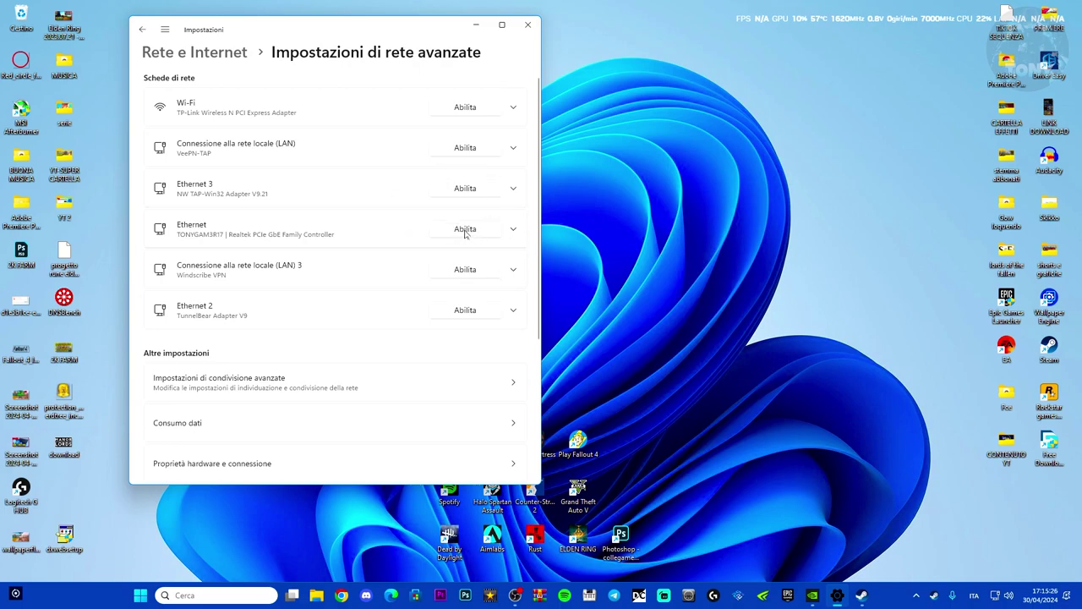
pyautogui.click(513, 229)
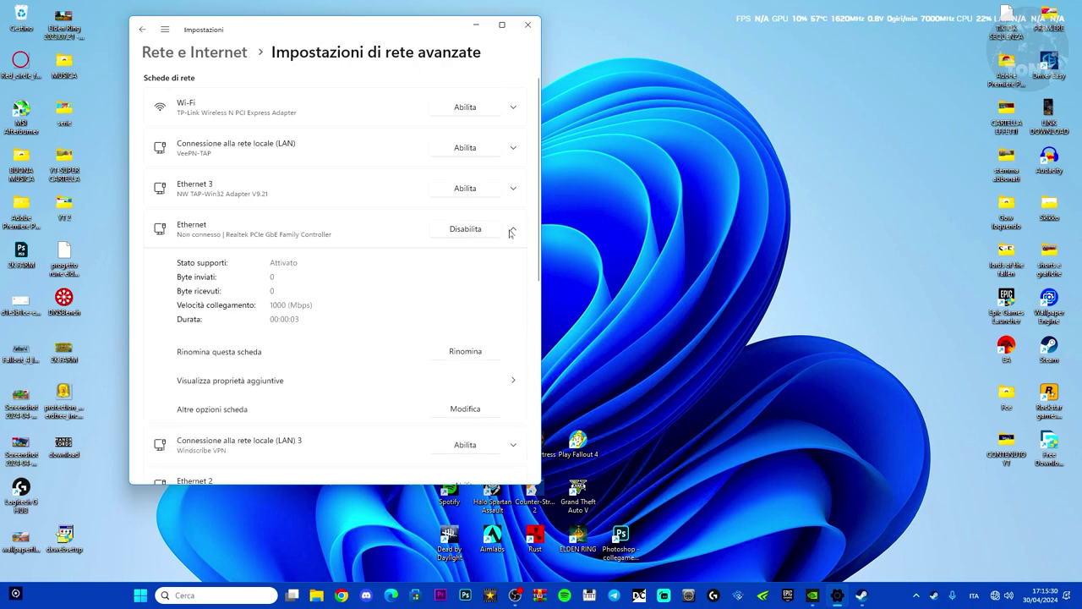
pyautogui.scroll(-2, 241, 330)
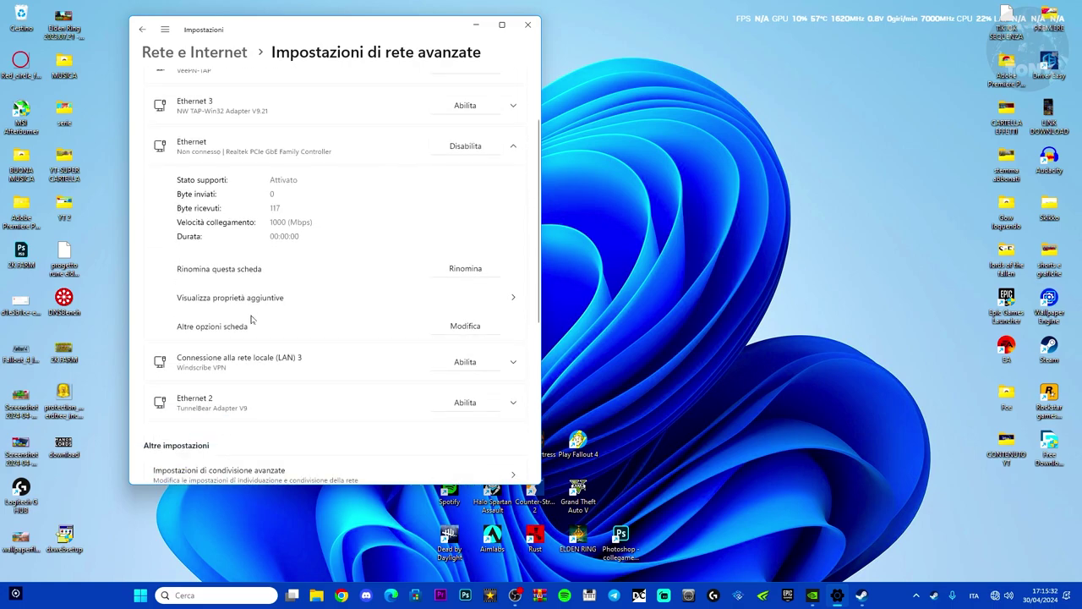
# Step: Open the Ethernet adapter's Internet Protocol version 4 (TCP/IPv4) properties and place the dialog clear of the other windows
pyautogui.click(464, 327)
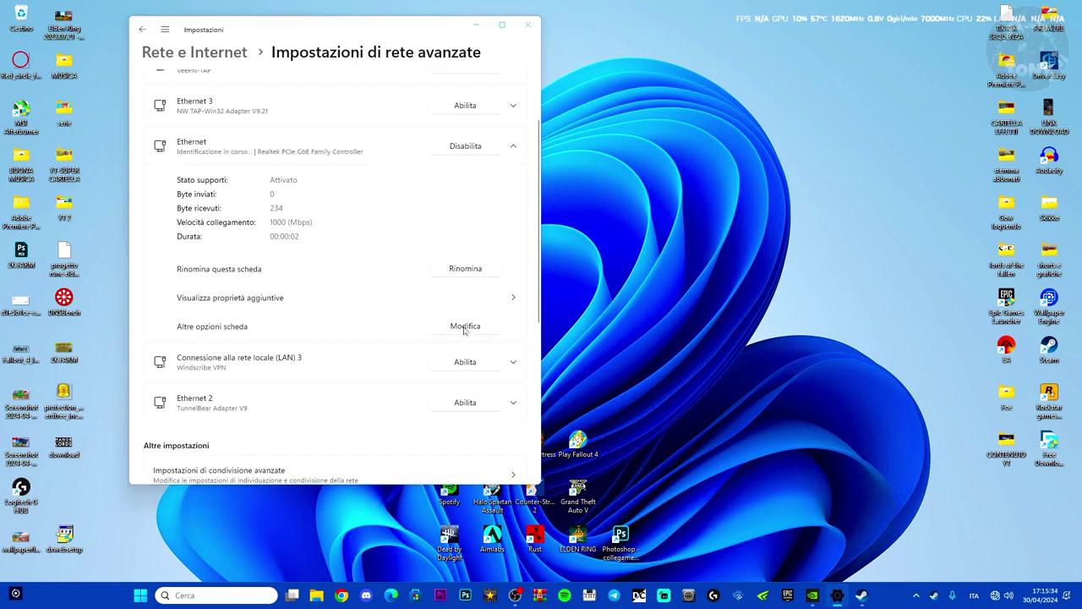
pyautogui.moveTo(254, 36); pyautogui.dragTo(684, 86)
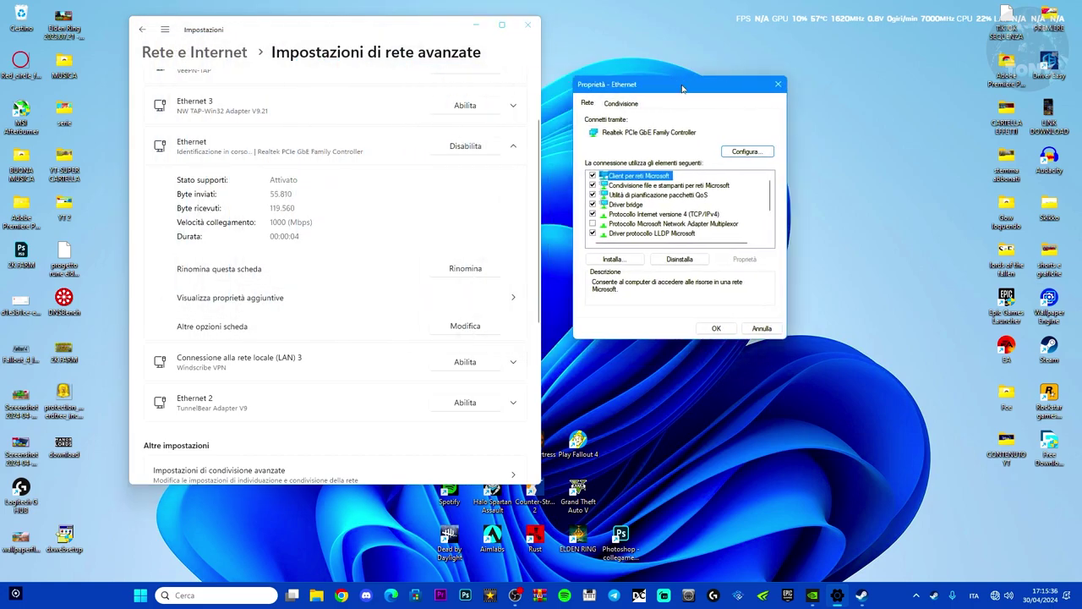
pyautogui.click(630, 214)
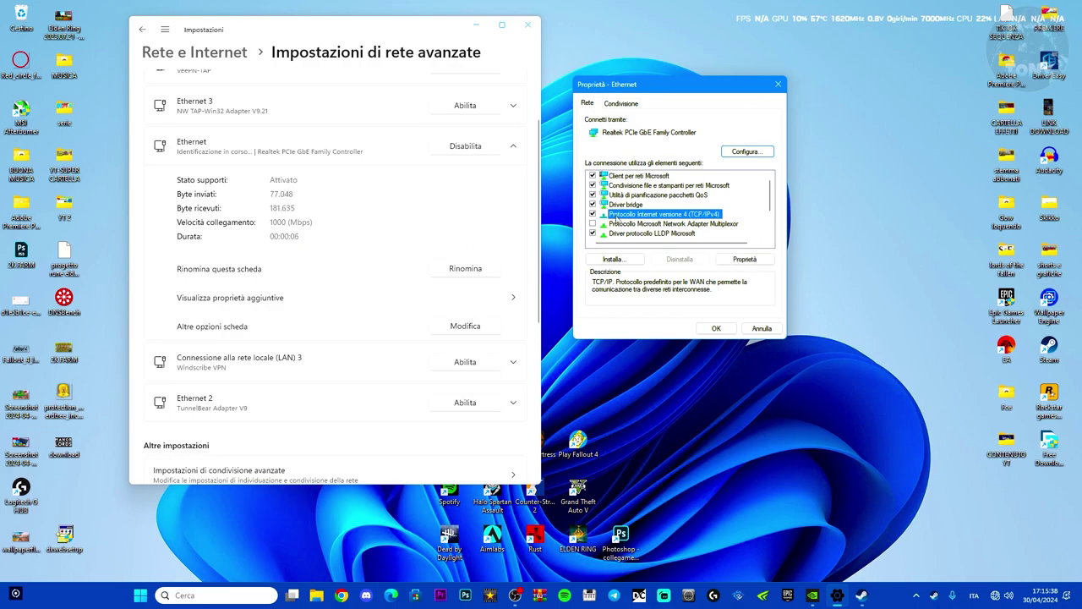
pyautogui.doubleClick(664, 218)
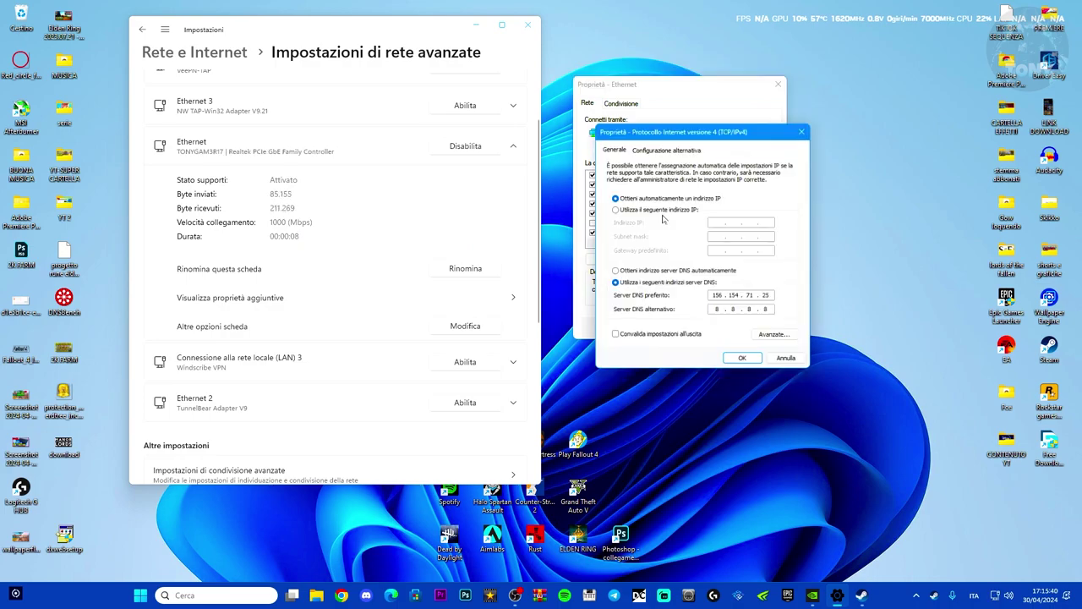
pyautogui.moveTo(697, 131); pyautogui.dragTo(634, 123)
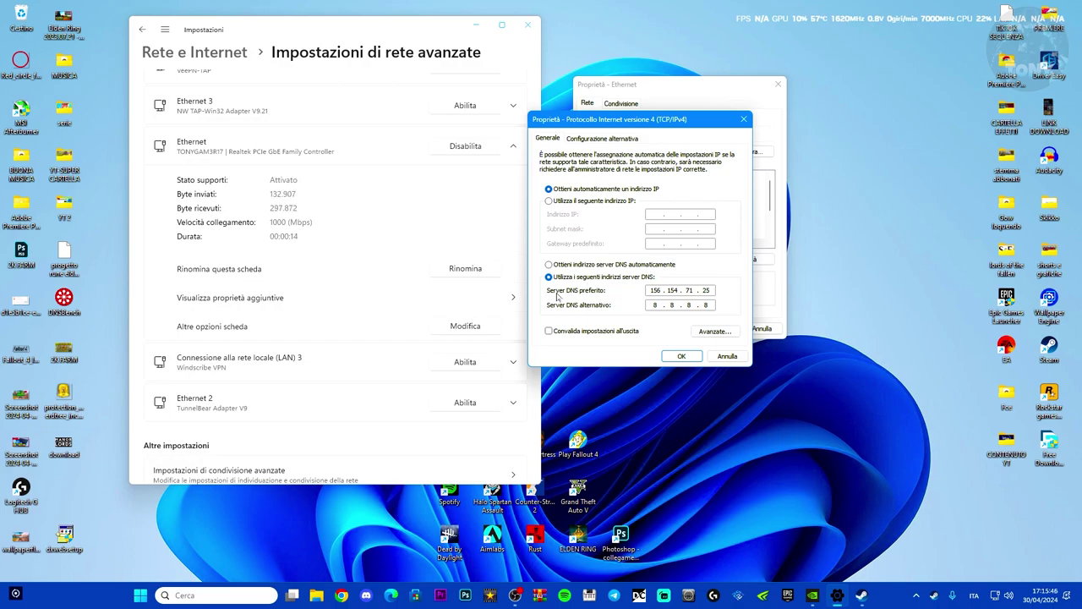
pyautogui.moveTo(628, 125); pyautogui.dragTo(538, 112)
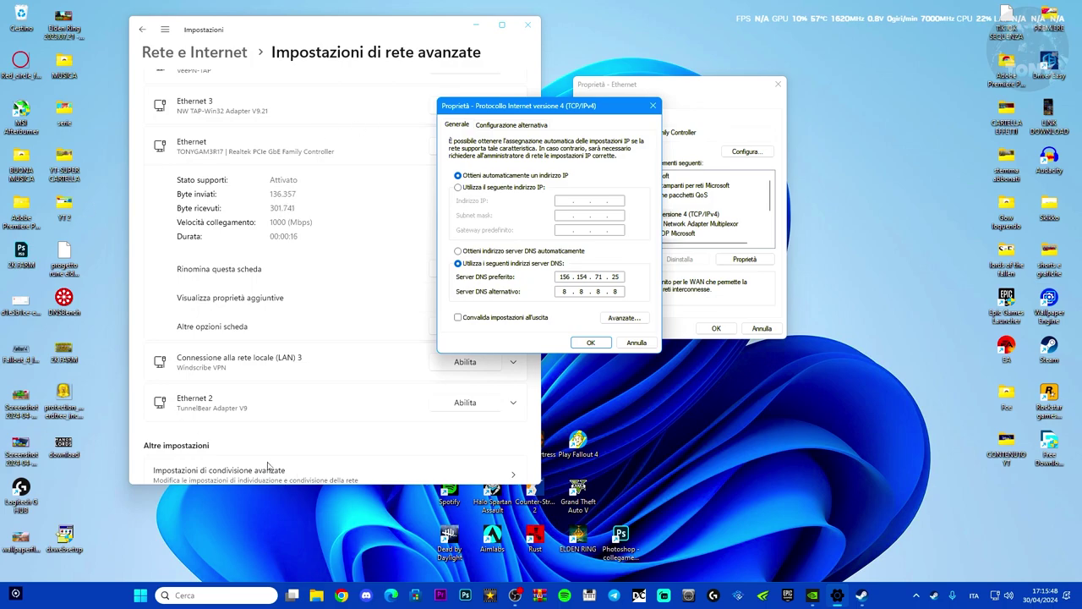
# Step: Move the DNSBench icon to a free area of the desktop, launch it and place its window beside the IPv4 properties
pyautogui.moveTo(63, 298); pyautogui.dragTo(835, 252)
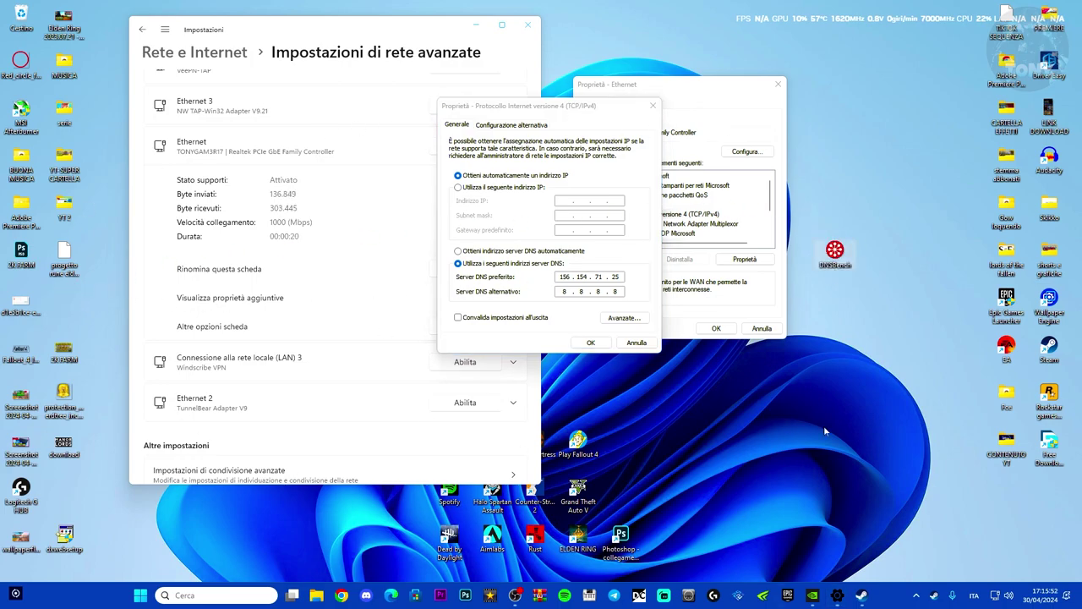
pyautogui.doubleClick(849, 255)
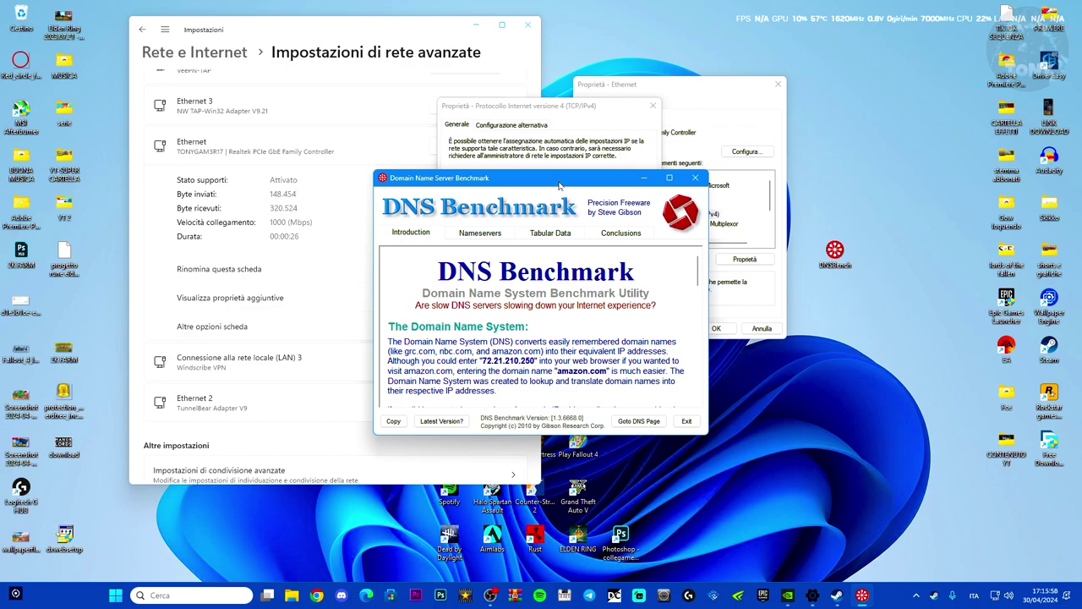
pyautogui.moveTo(559, 186); pyautogui.dragTo(293, 165)
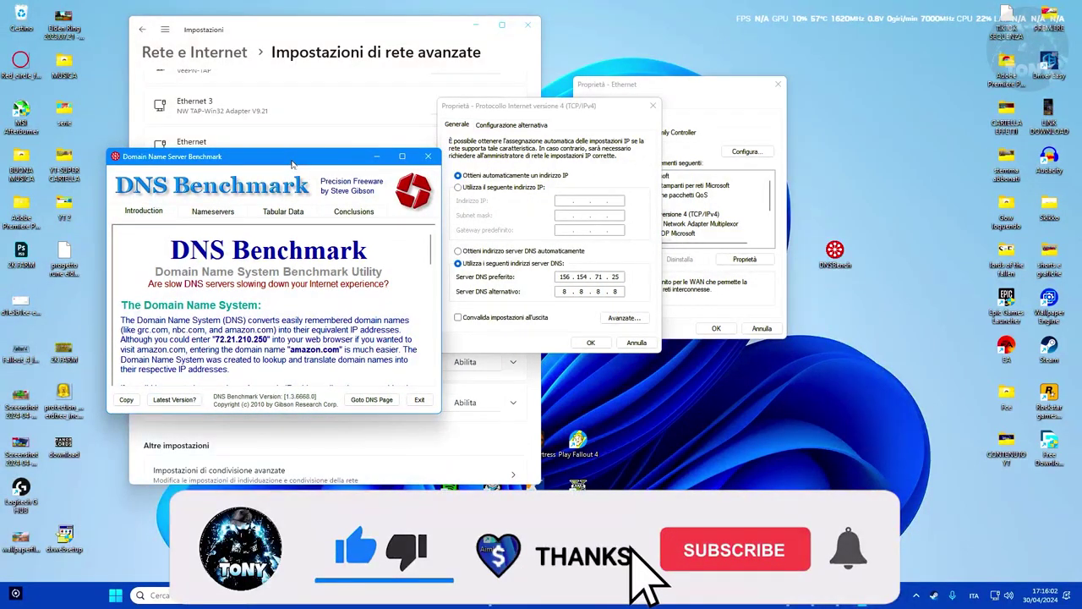
# Step: Run the DNS benchmark on the list of nameservers
pyautogui.click(343, 212)
pyautogui.click(283, 212)
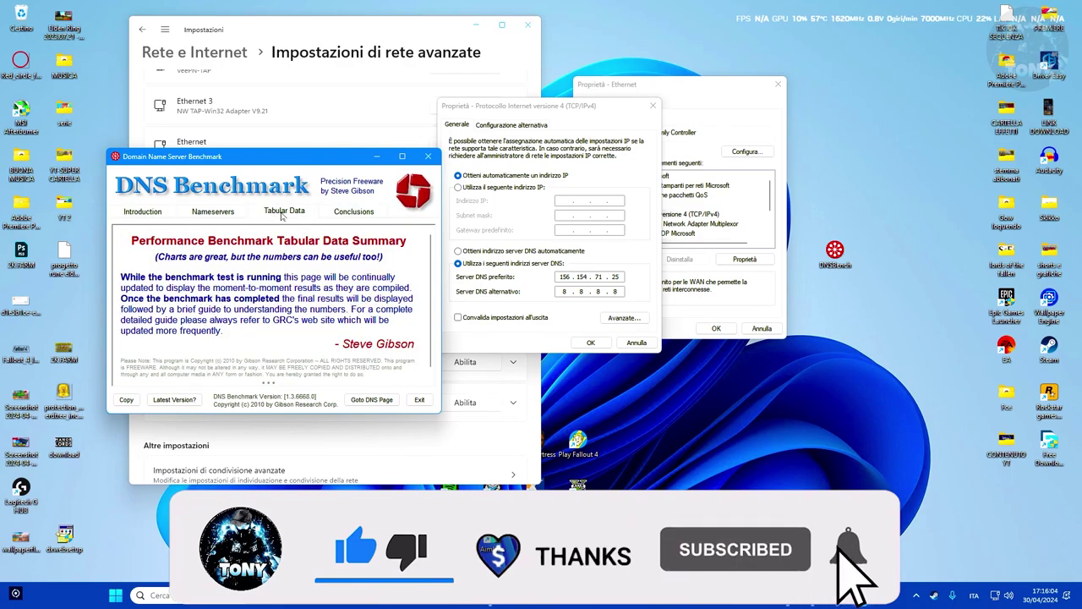
pyautogui.click(219, 213)
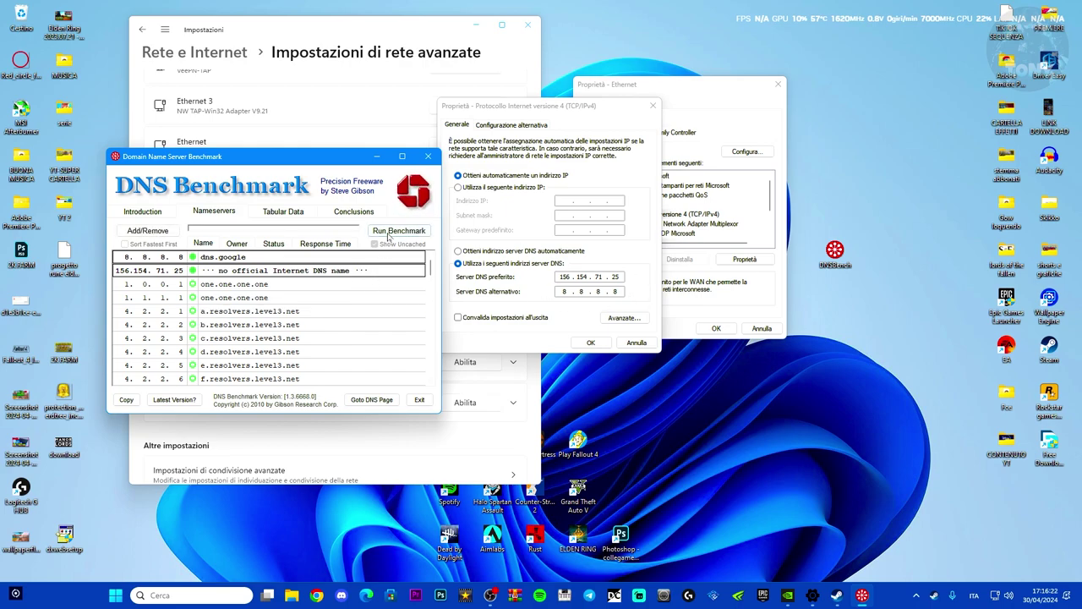
pyautogui.click(387, 233)
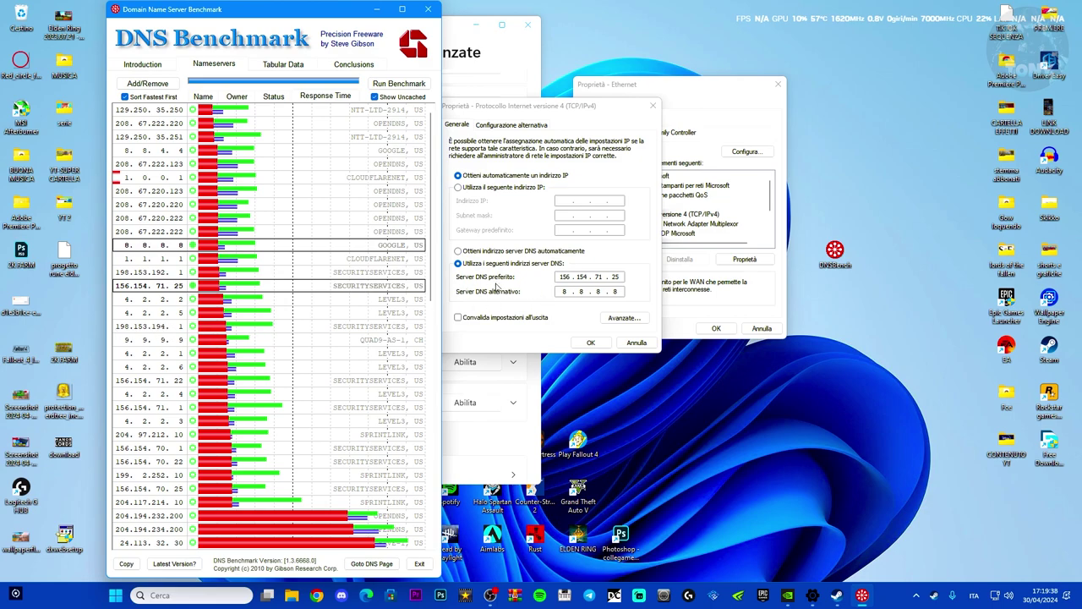
# Step: Accept the IPv4 DNS settings and close the adapter properties, benchmark and network settings windows
pyautogui.click(591, 343)
pyautogui.click(778, 83)
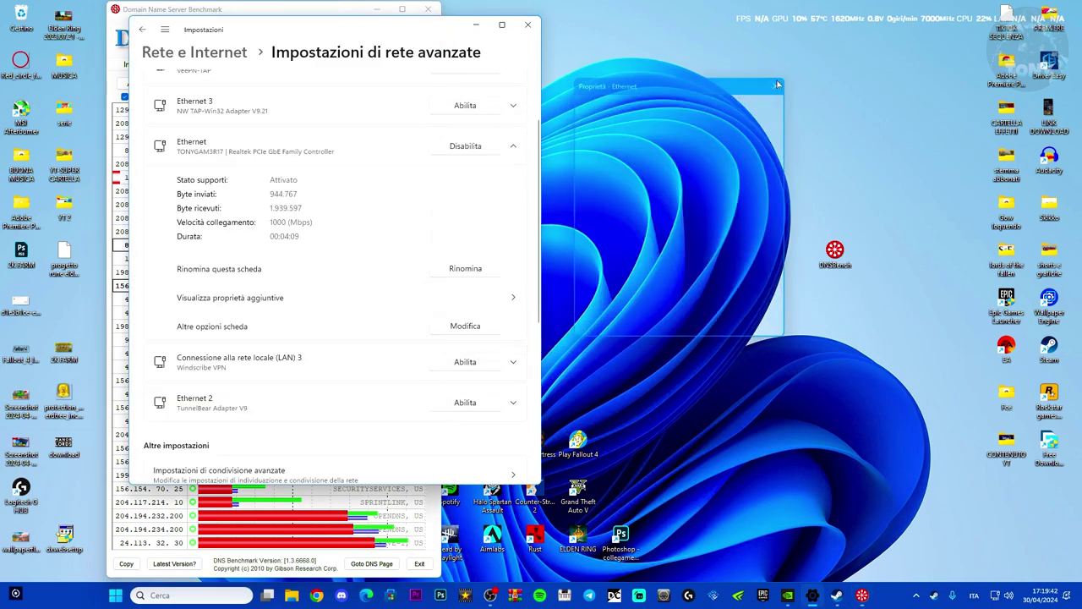
pyautogui.click(430, 11)
pyautogui.click(527, 24)
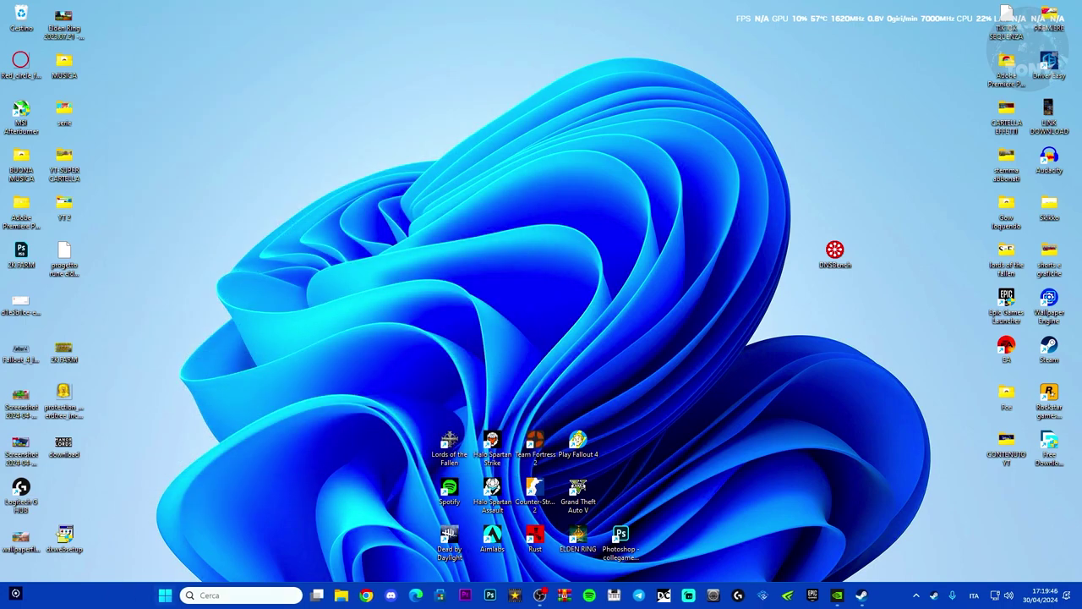
# Step: Open Command Prompt as administrator and clear the DNS cache with ipconfig /flushdns
pyautogui.click(235, 596)
pyautogui.write('cmd')
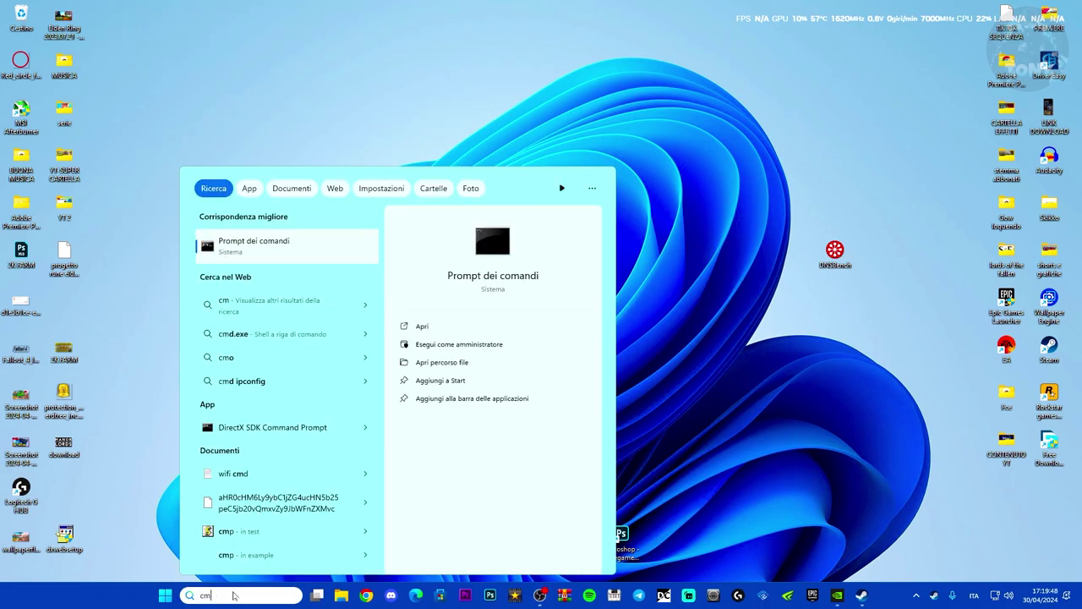
pyautogui.rightClick(264, 257)
pyautogui.click(294, 267)
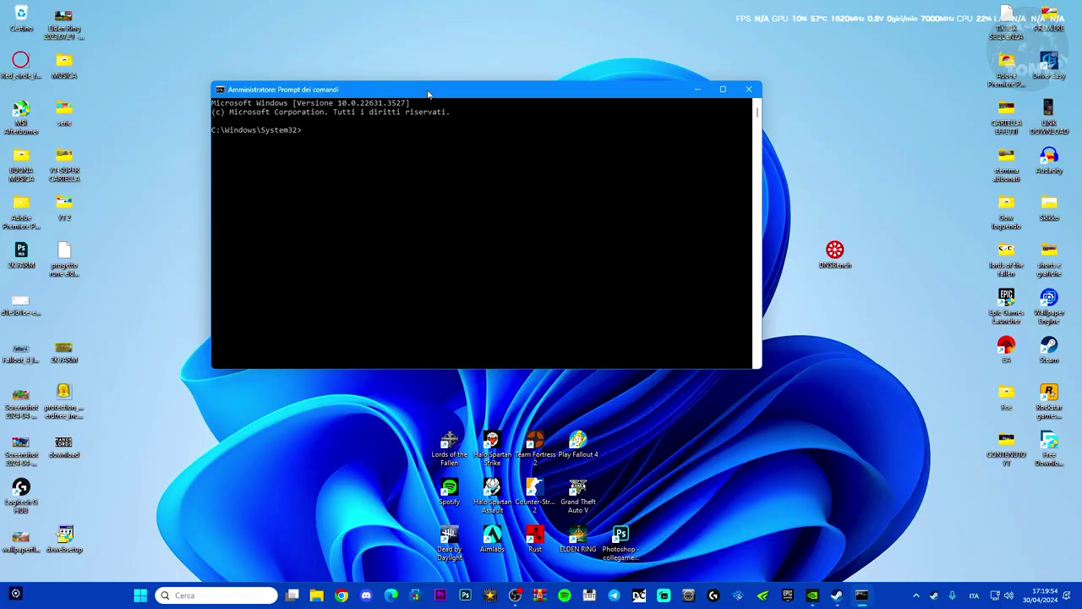
pyautogui.write('ipconfig /flushdns')
pyautogui.press('Return')
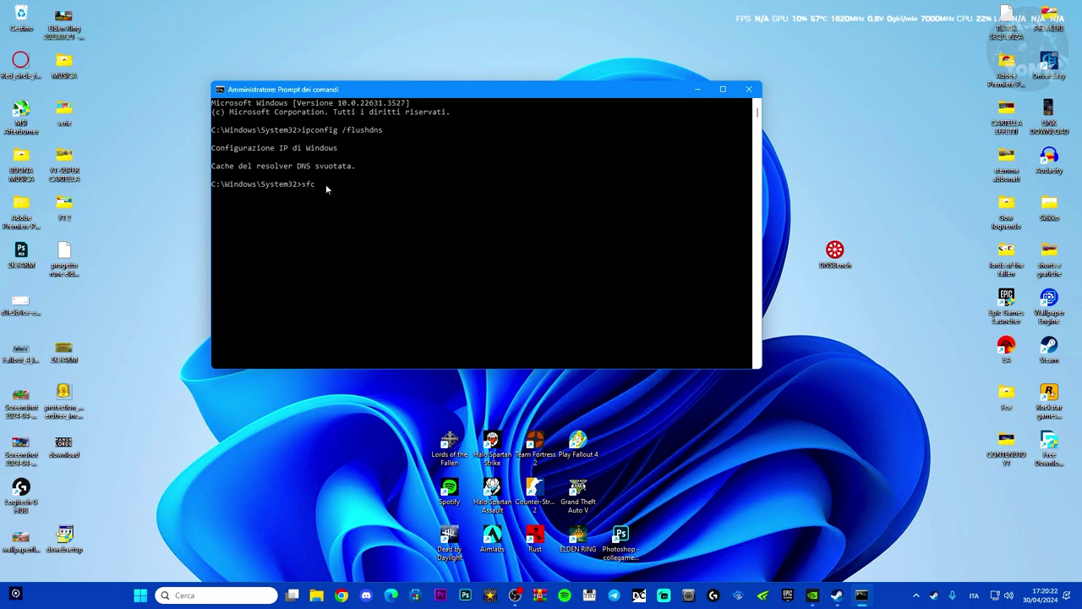
# Step: Scan the system files with sfc /scannow and close the Command Prompt
pyautogui.write('sca')
pyautogui.press('Return')
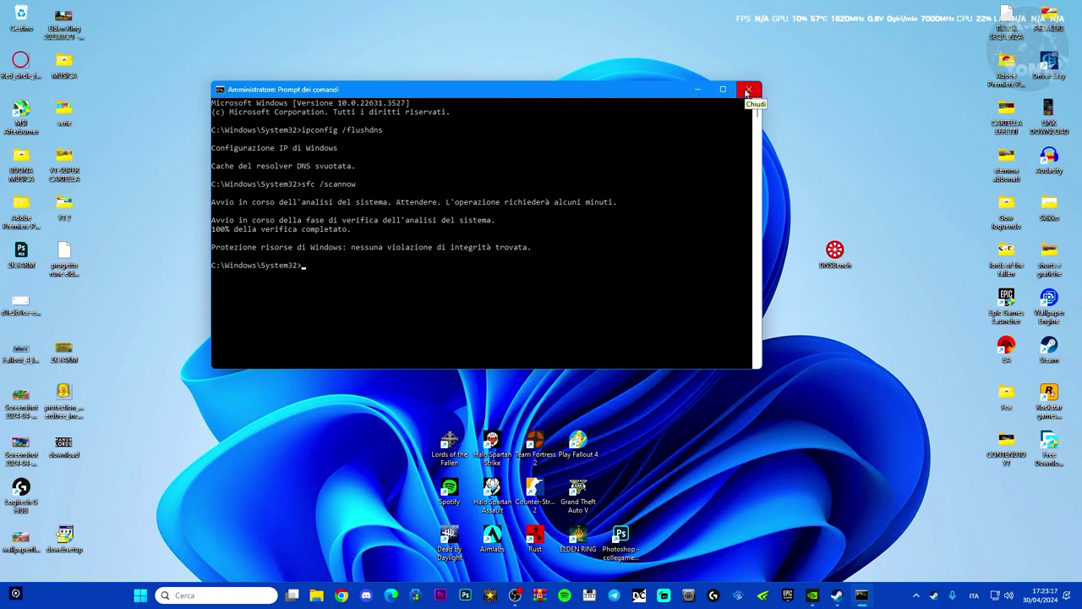
pyautogui.click(749, 91)
# Step: Open Windows Security's firewall and network protection, show the apps allowed through the firewall and unlock the list for changes
pyautogui.click(915, 595)
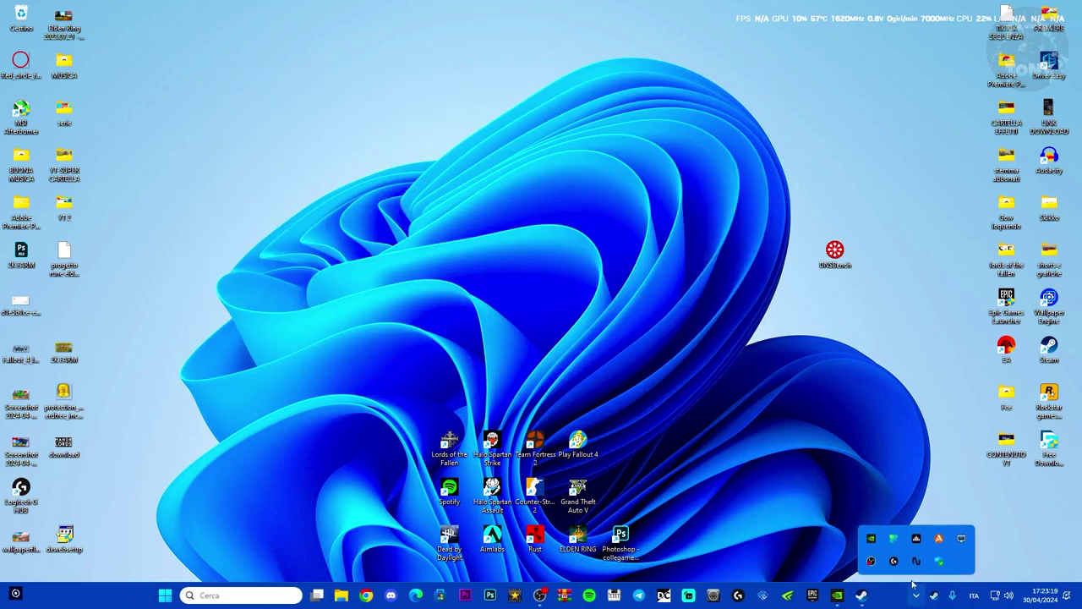
pyautogui.click(241, 595)
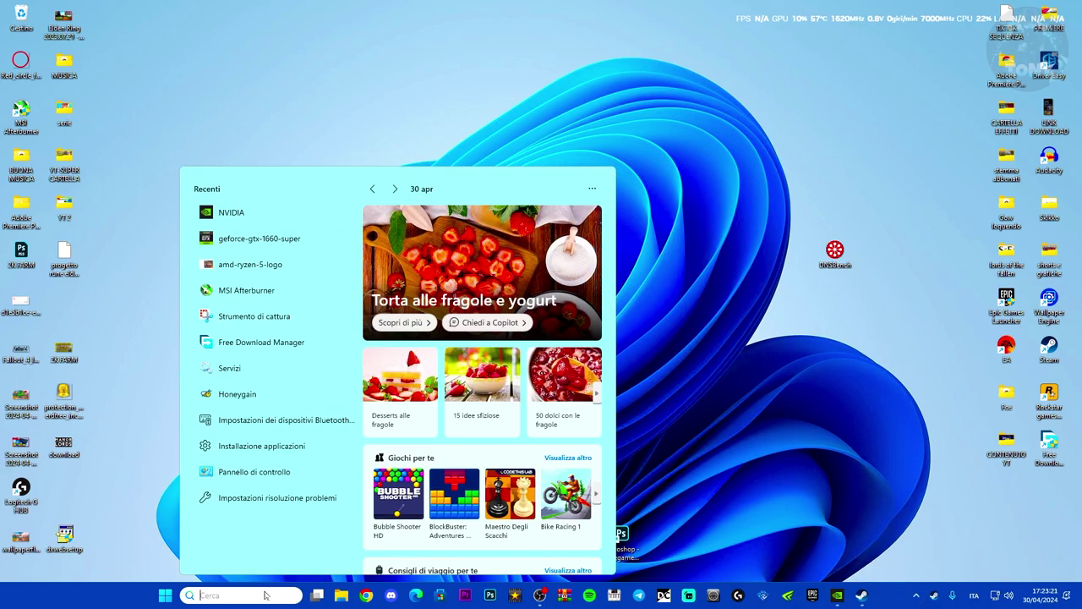
pyautogui.click(673, 362)
pyautogui.click(918, 594)
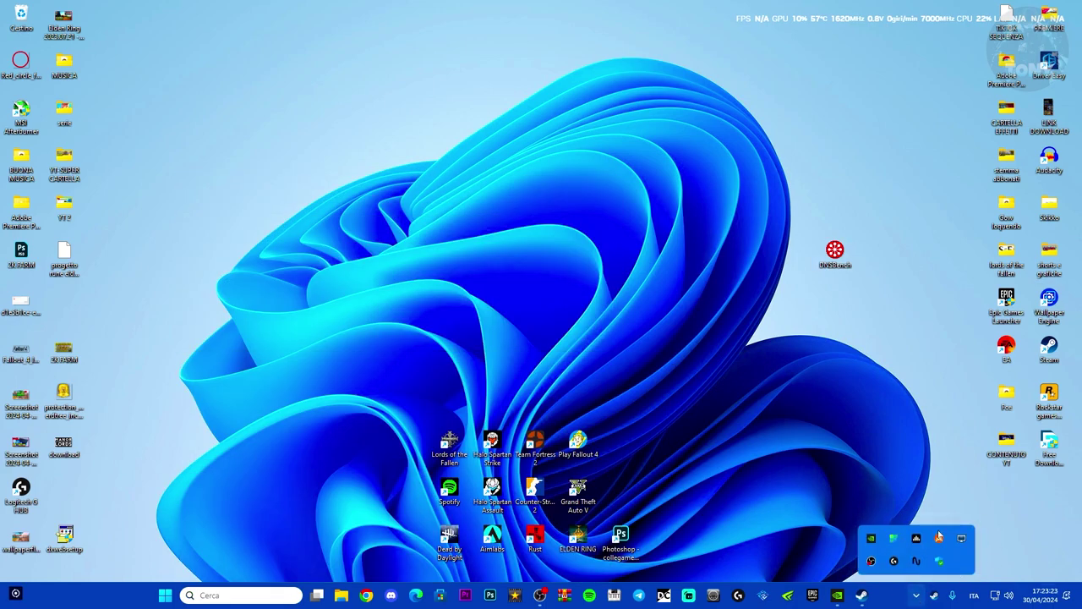
pyautogui.click(941, 563)
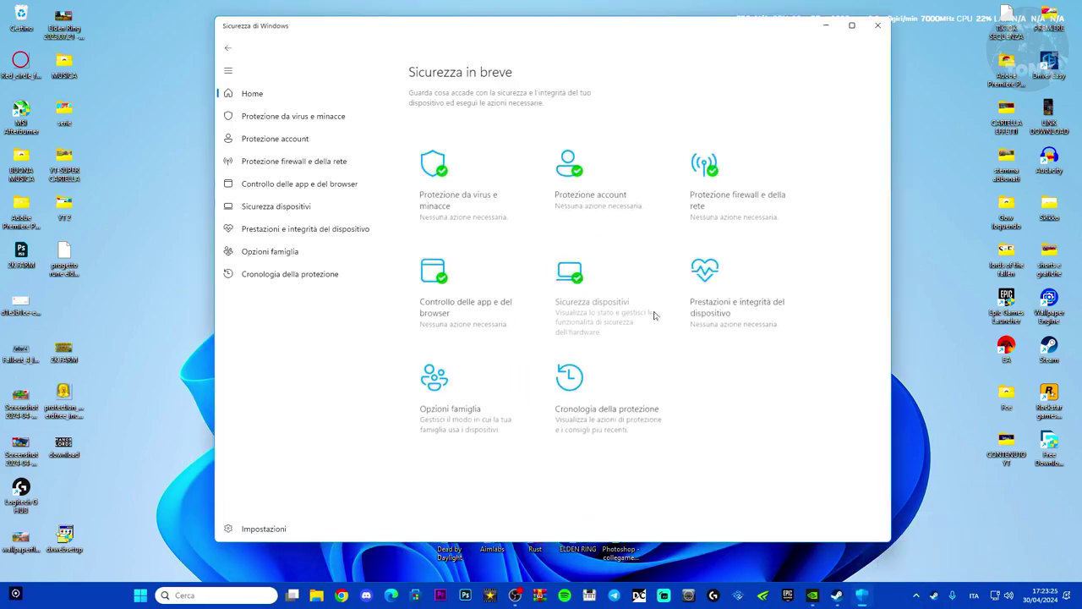
pyautogui.click(779, 180)
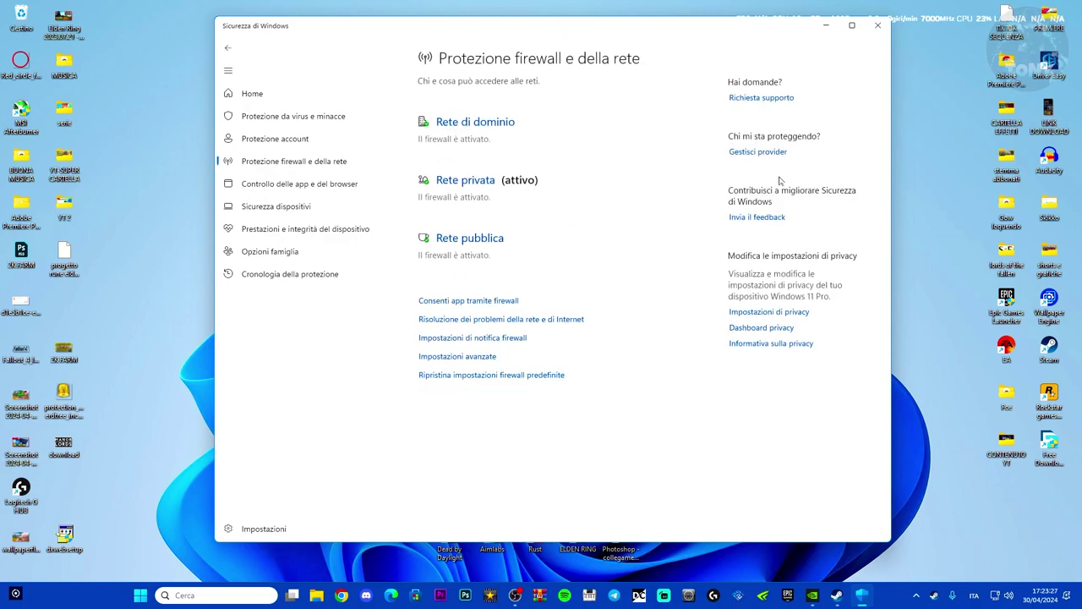
pyautogui.click(455, 307)
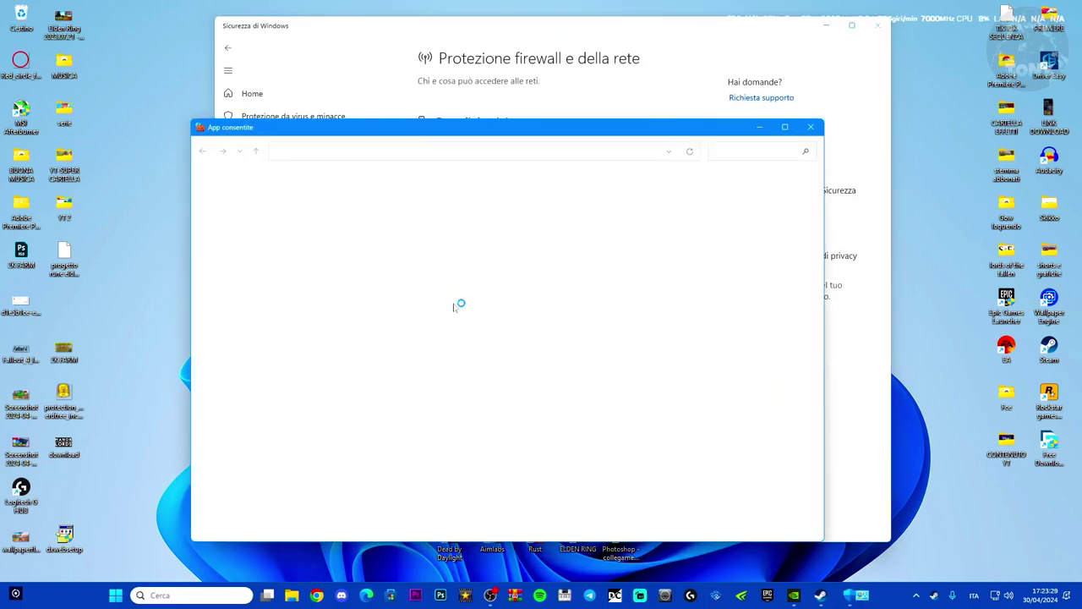
pyautogui.click(620, 212)
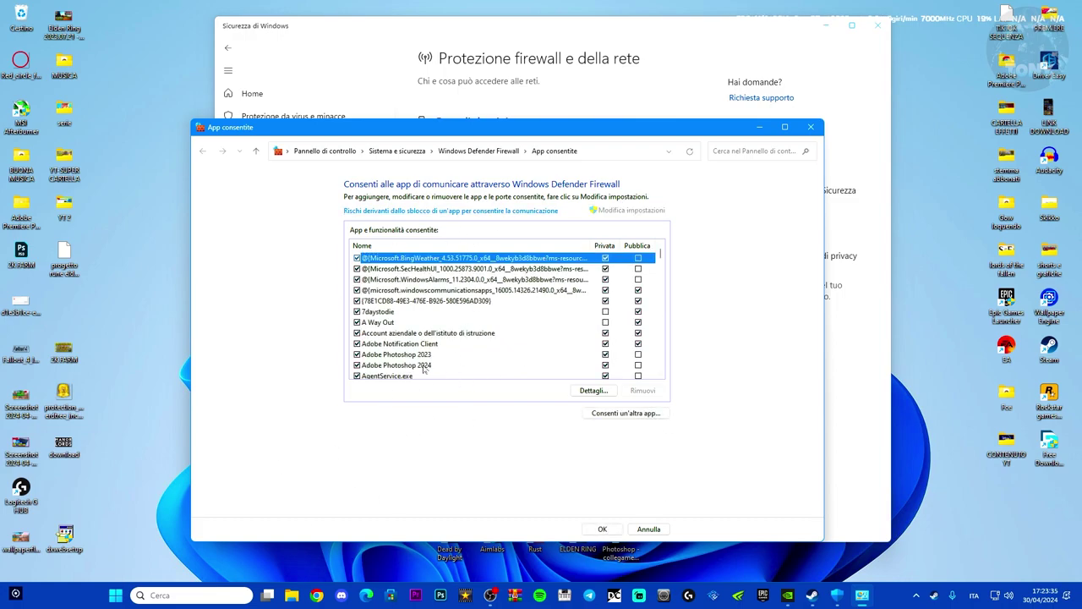
# Step: Look through the allowed apps, open the file browser for allowing another app, and cancel without adding one
pyautogui.scroll(-9, 429, 376)
pyautogui.scroll(9, 455, 332)
pyautogui.click(595, 413)
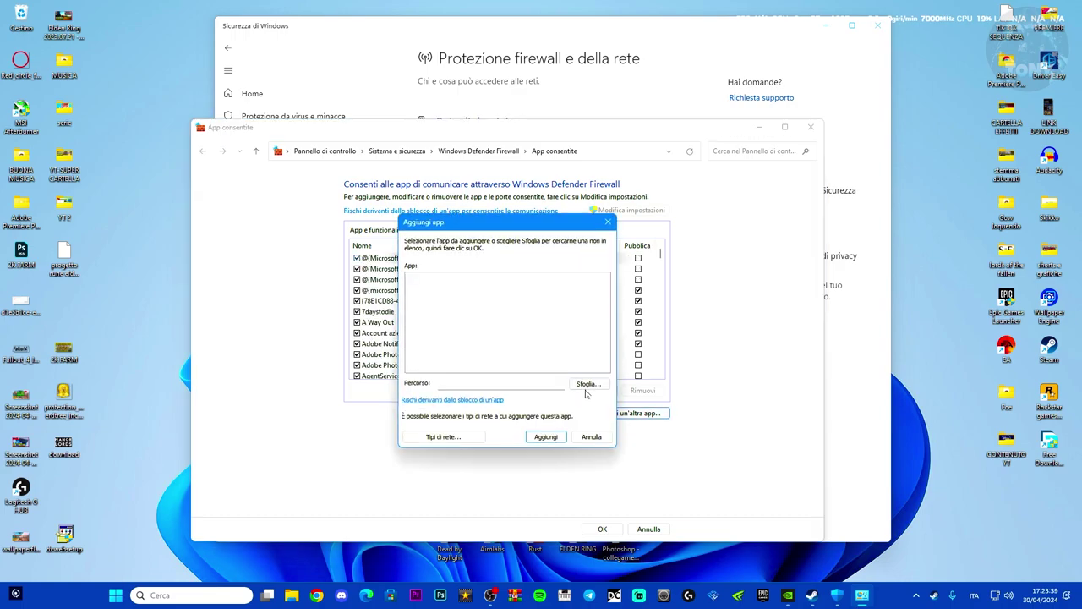
pyautogui.click(587, 385)
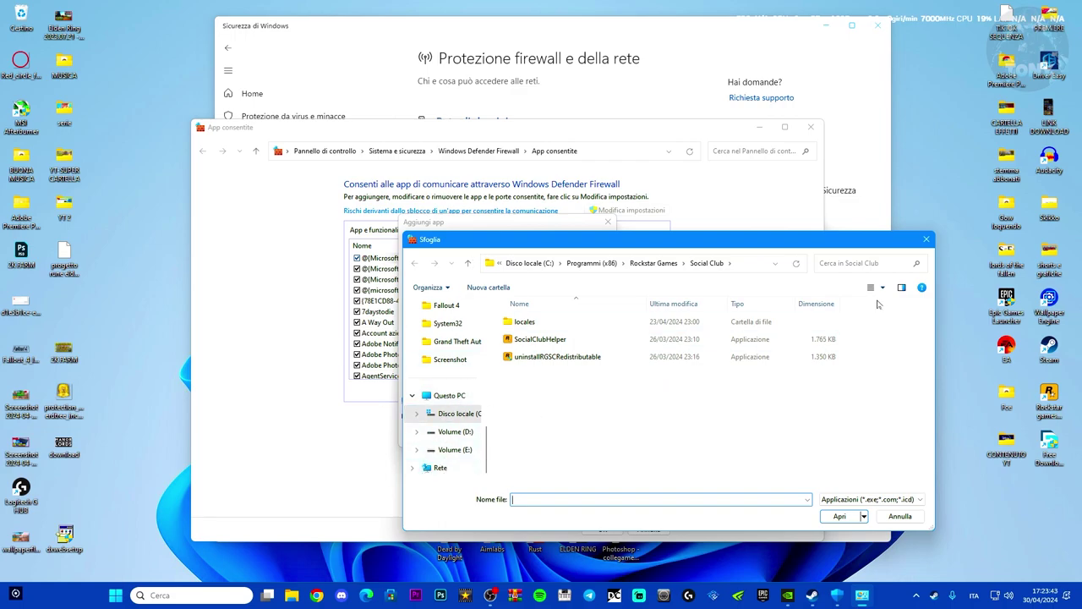
pyautogui.click(926, 240)
pyautogui.click(601, 224)
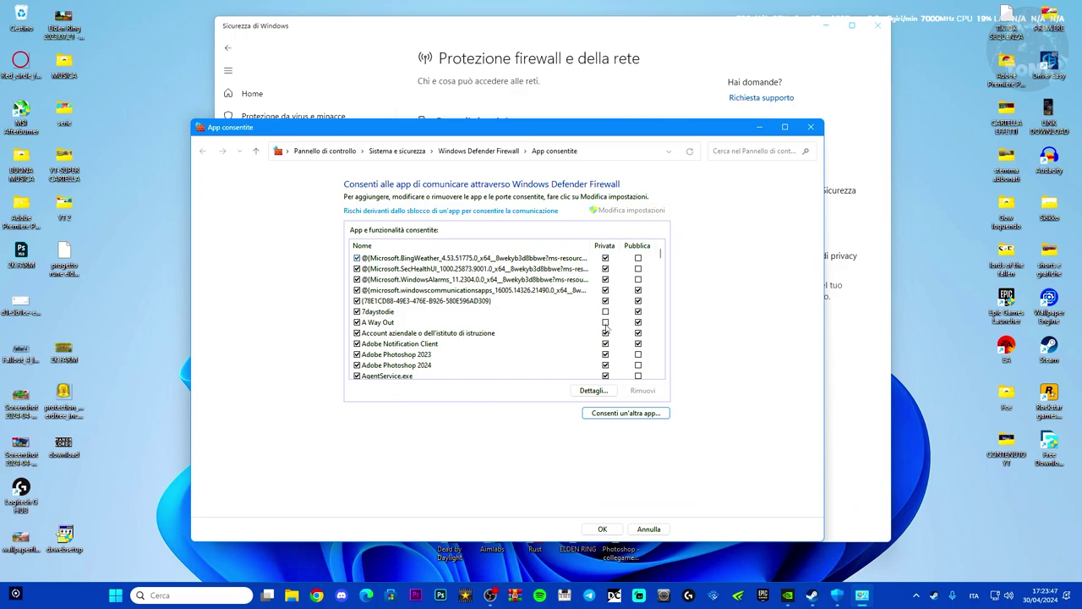
# Step: Close the allowed apps and Windows Security windows, and use the Run dialog to open the %appdata% folder
pyautogui.click(811, 128)
pyautogui.click(878, 25)
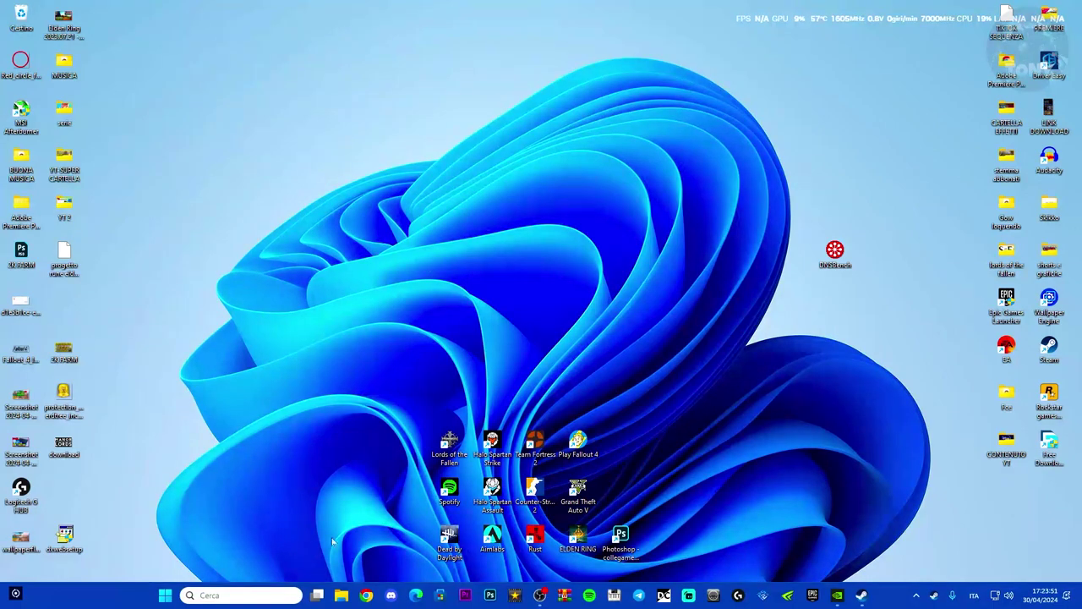
pyautogui.press('super+s')
pyautogui.write('esegui')
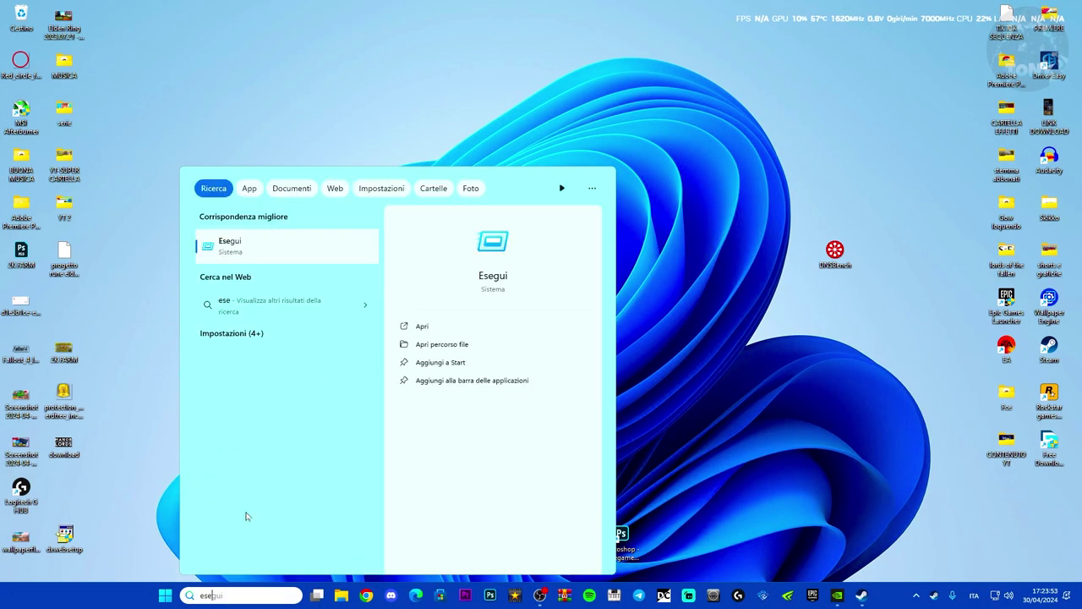
pyautogui.press('Return')
pyautogui.moveTo(145, 472); pyautogui.dragTo(449, 283)
pyautogui.click(389, 333)
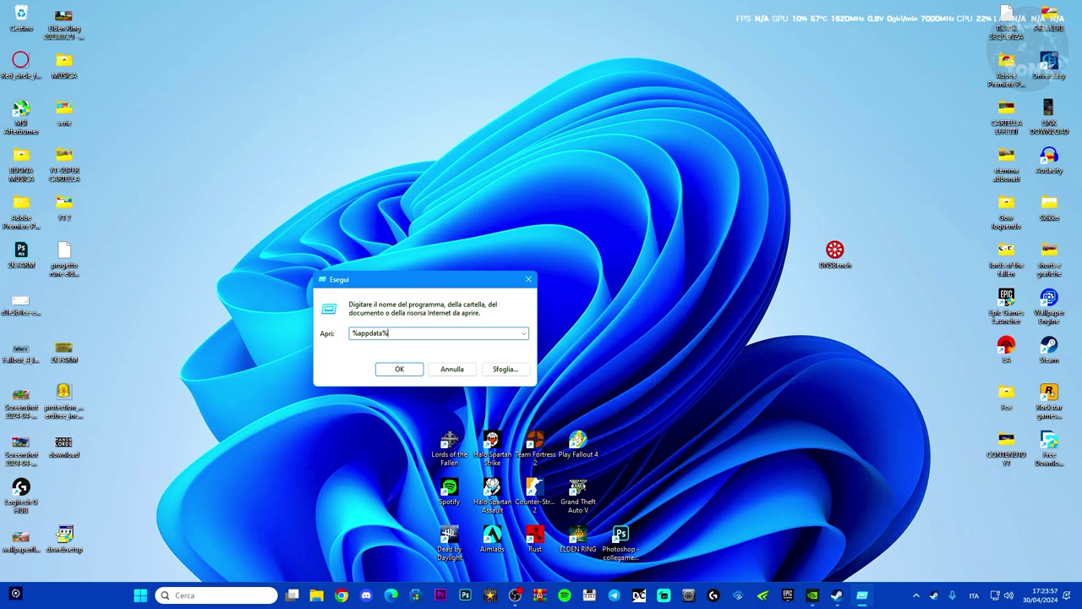
pyautogui.click(399, 369)
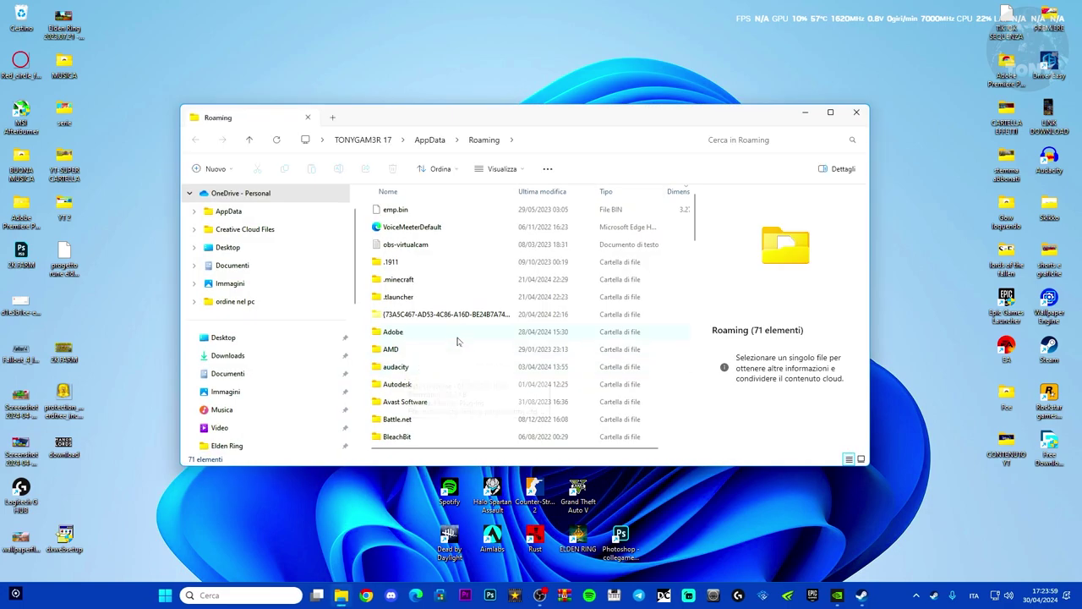
# Step: Delete the cod_ww2_data folder from the AppData Roaming folder
pyautogui.scroll(-4, 460, 264)
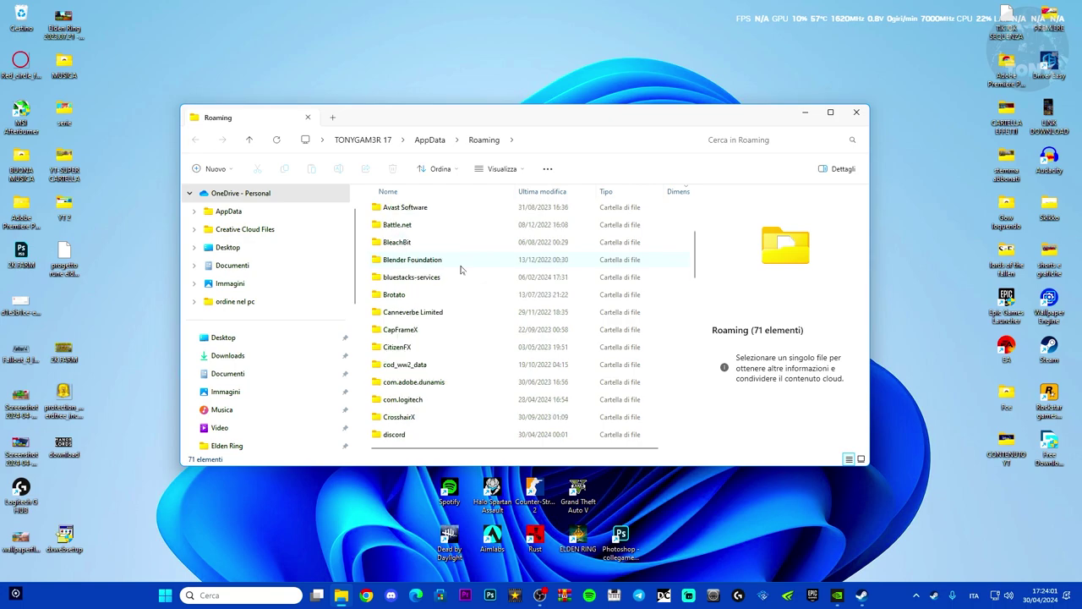
pyautogui.scroll(-2, 461, 270)
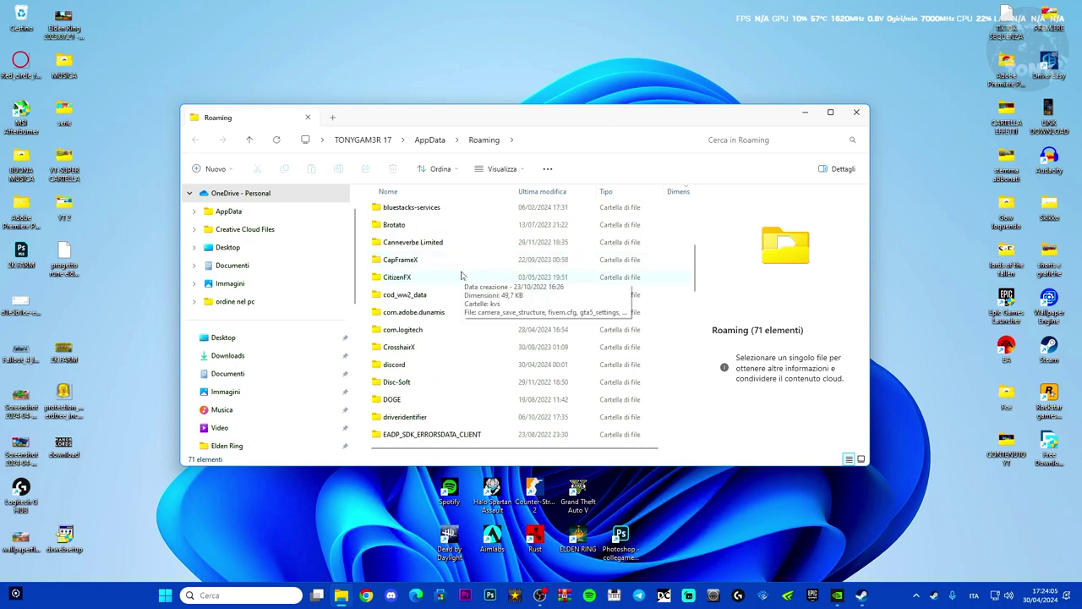
pyautogui.click(432, 300)
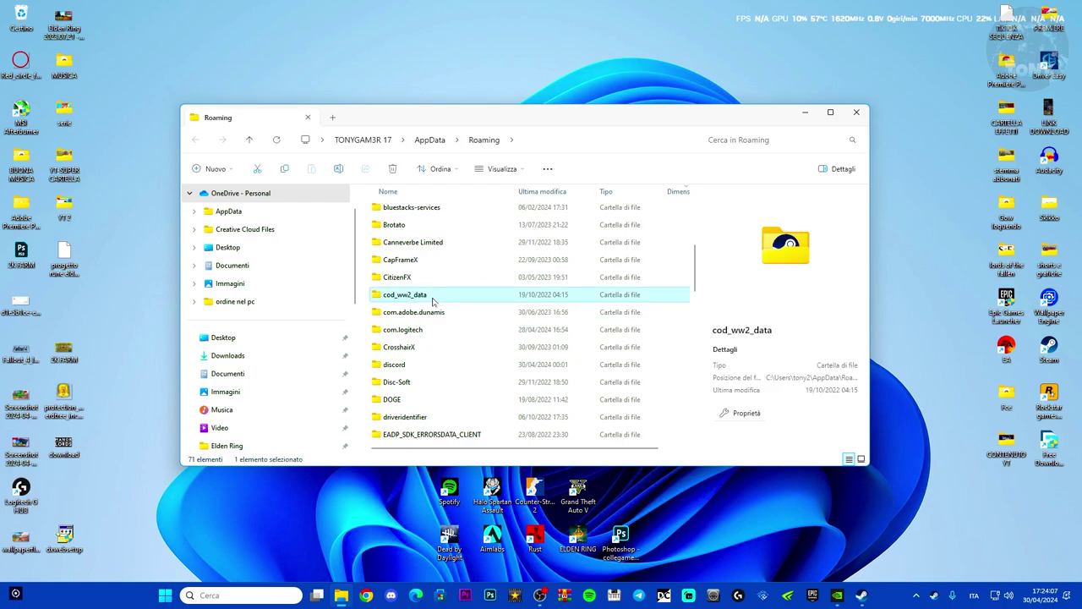
pyautogui.press('Delete')
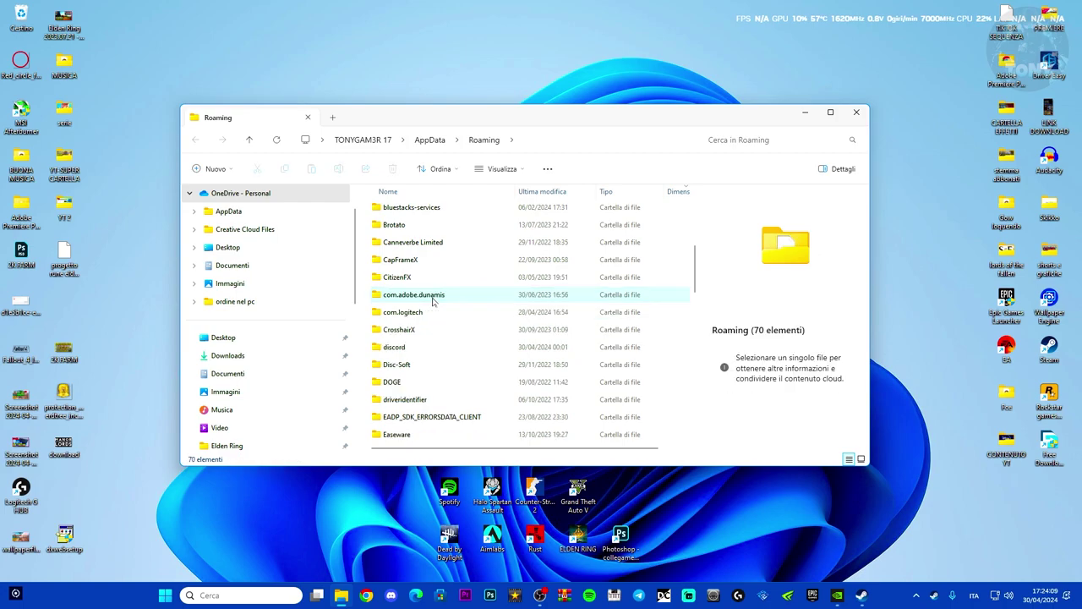
# Step: Delete the Call of Duty folder from the AppData Local folder and close the file browser
pyautogui.click(429, 140)
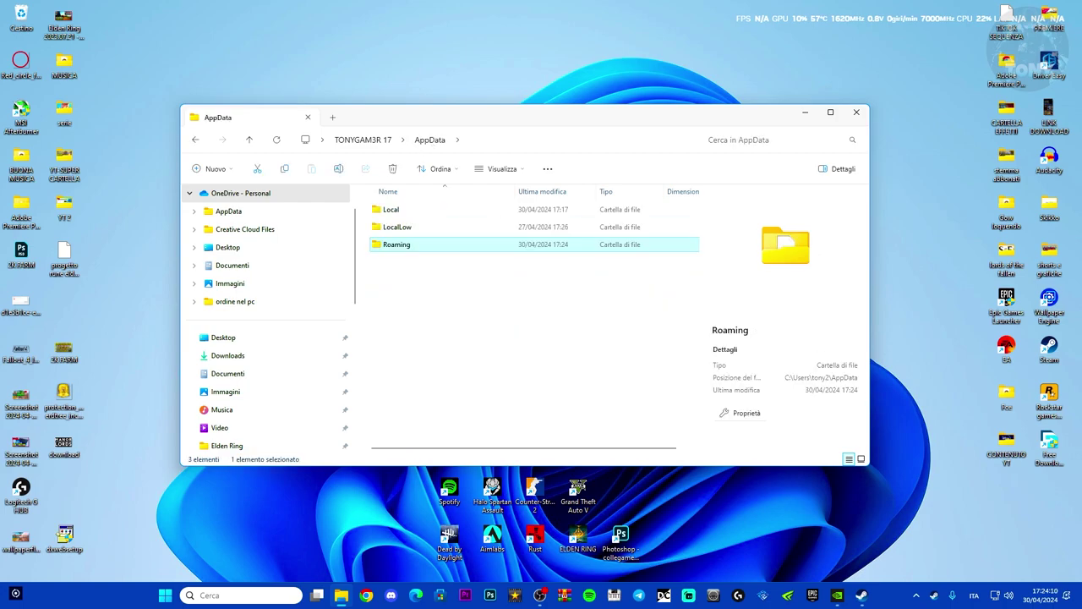
pyautogui.doubleClick(391, 210)
pyautogui.scroll(-5, 469, 333)
pyautogui.scroll(-6, 469, 333)
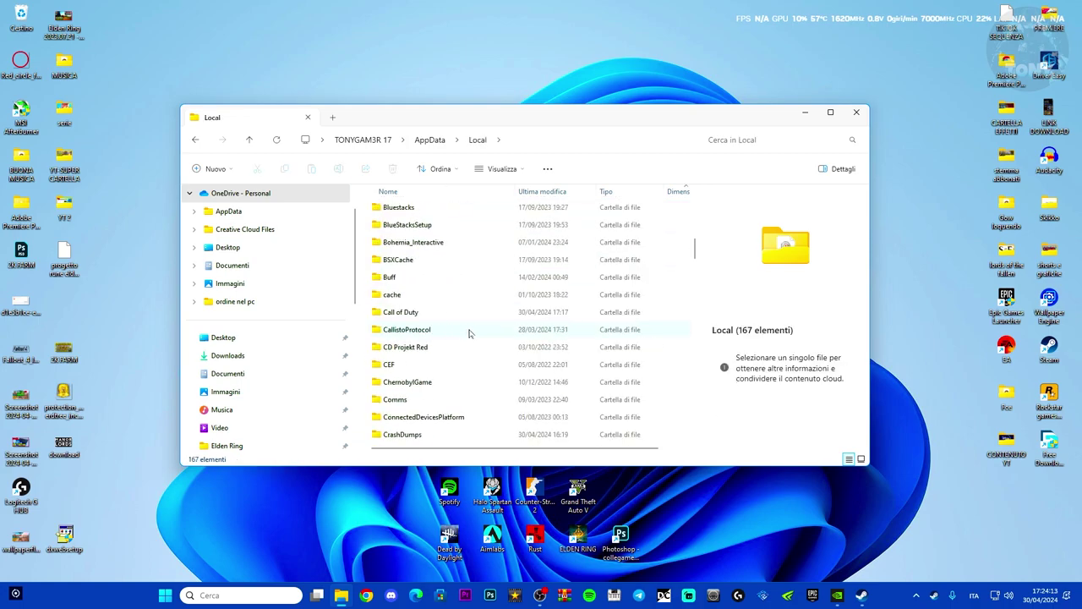
pyautogui.click(441, 242)
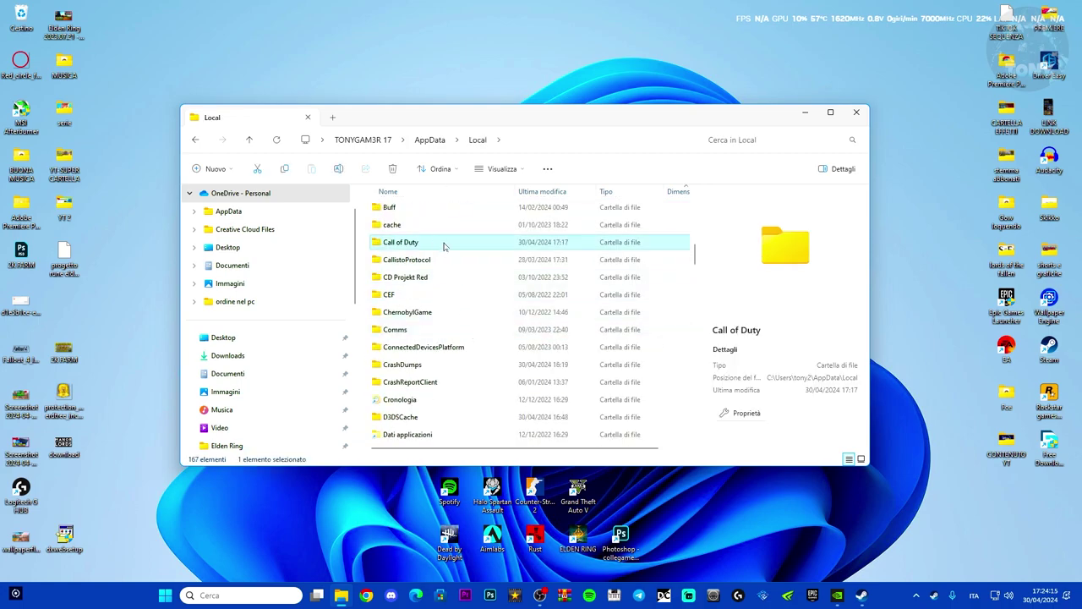
pyautogui.press('Delete')
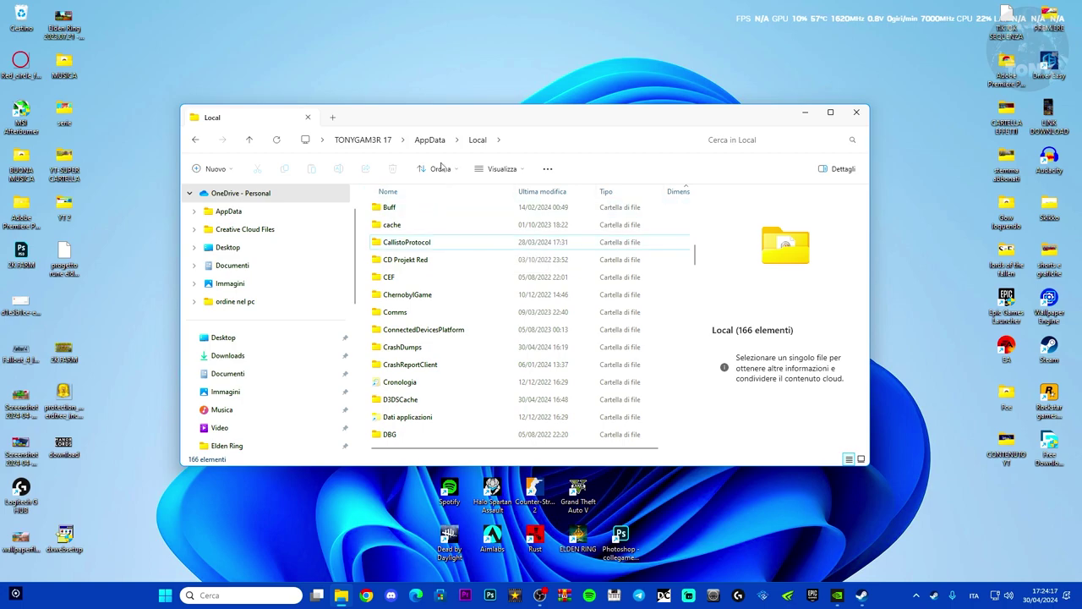
pyautogui.click(858, 113)
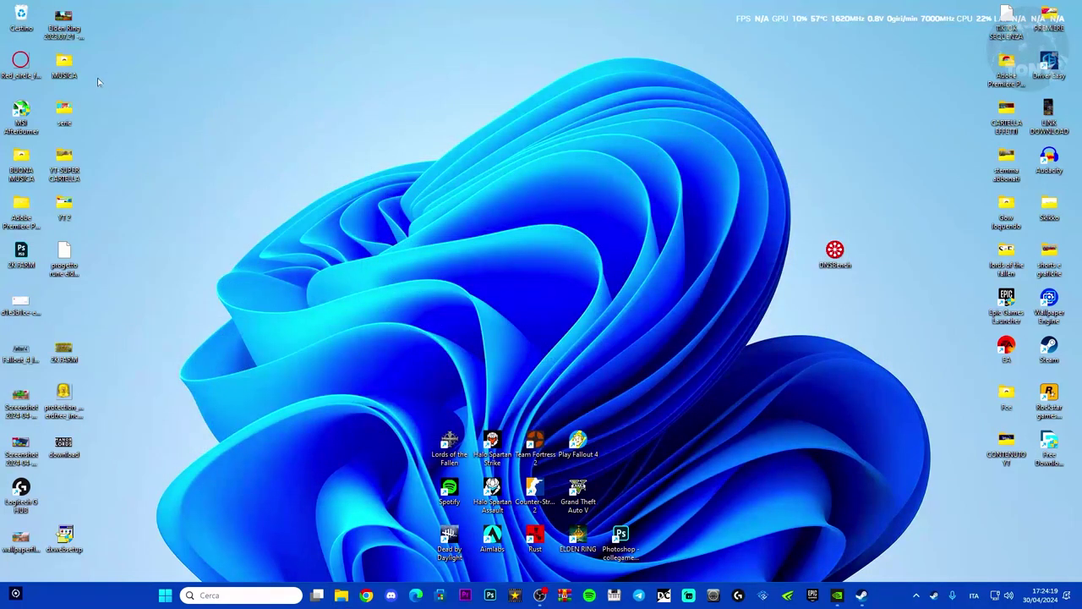
# Step: Empty the desktop's Recycle Bin and confirm the permanent deletion
pyautogui.rightClick(20, 15)
pyautogui.click(19, 16)
pyautogui.rightClick(19, 15)
pyautogui.click(72, 65)
pyautogui.click(586, 306)
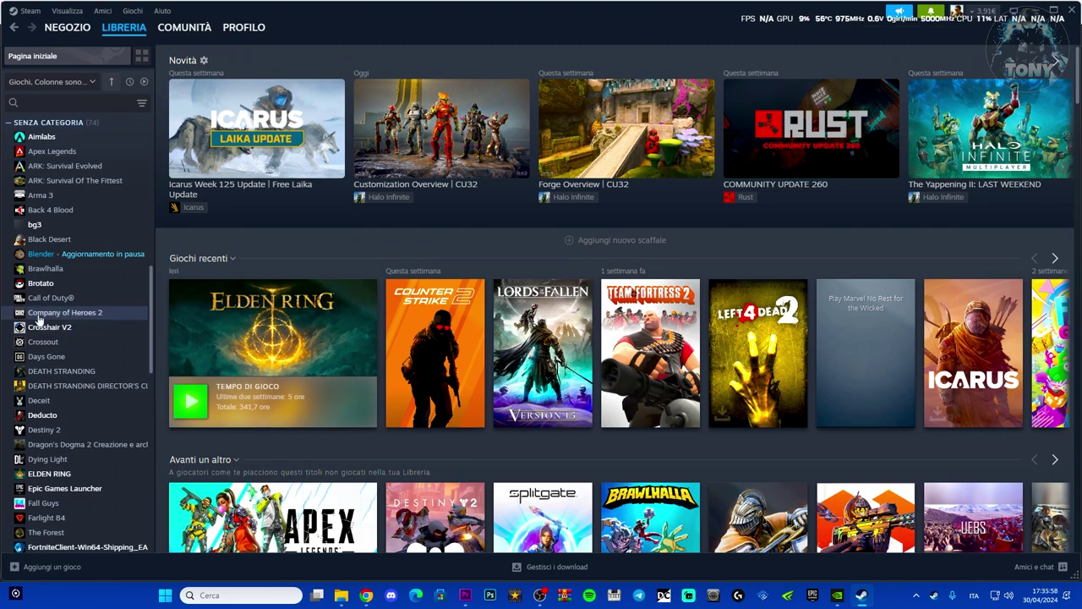
# Step: In the Steam library, open the properties of Call of Duty®
pyautogui.rightClick(47, 303)
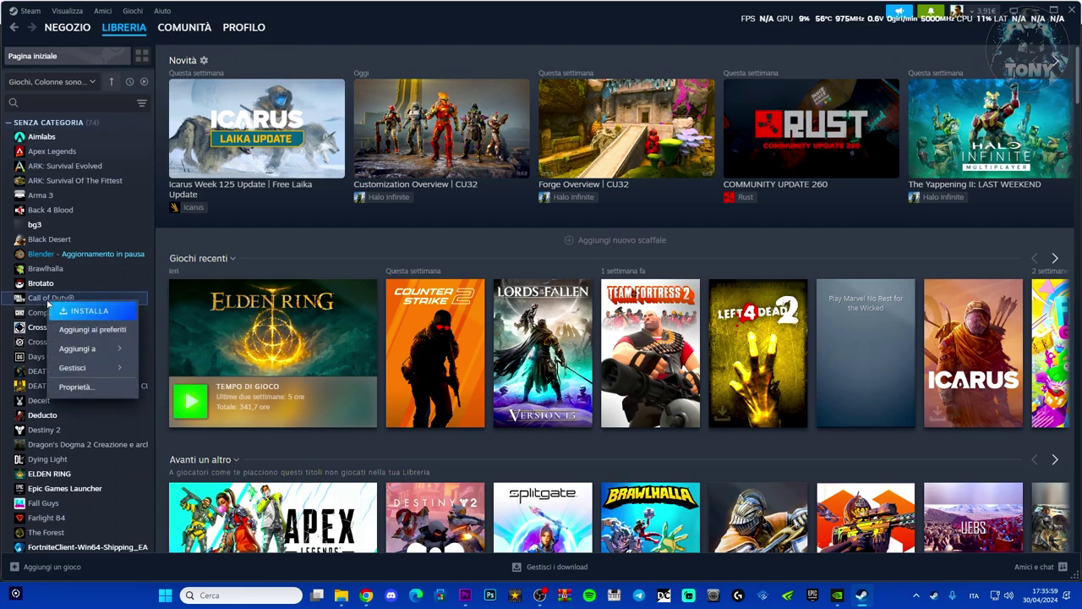
pyautogui.click(73, 387)
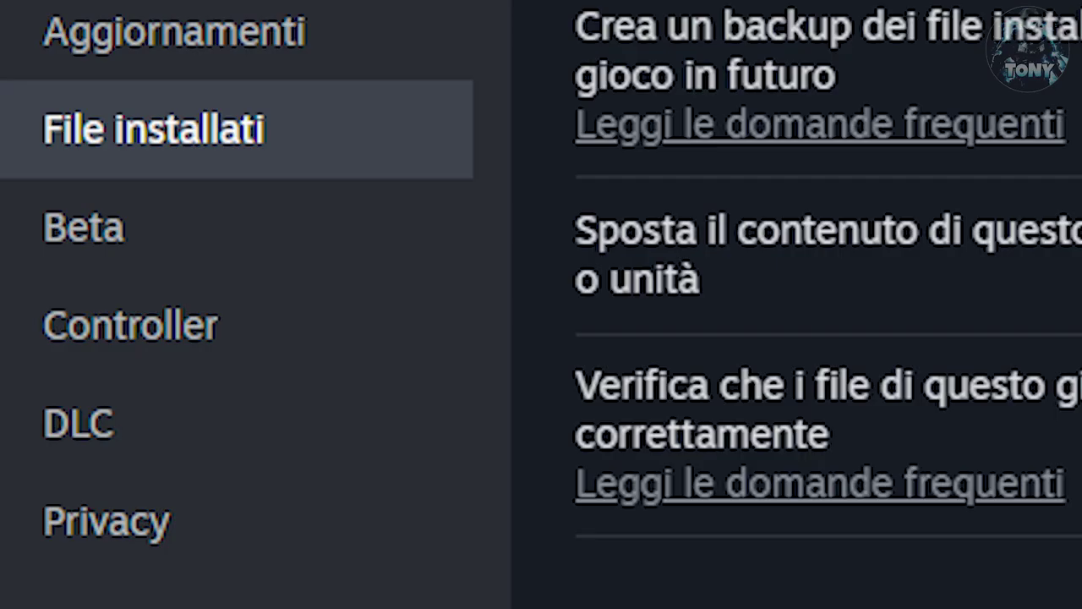